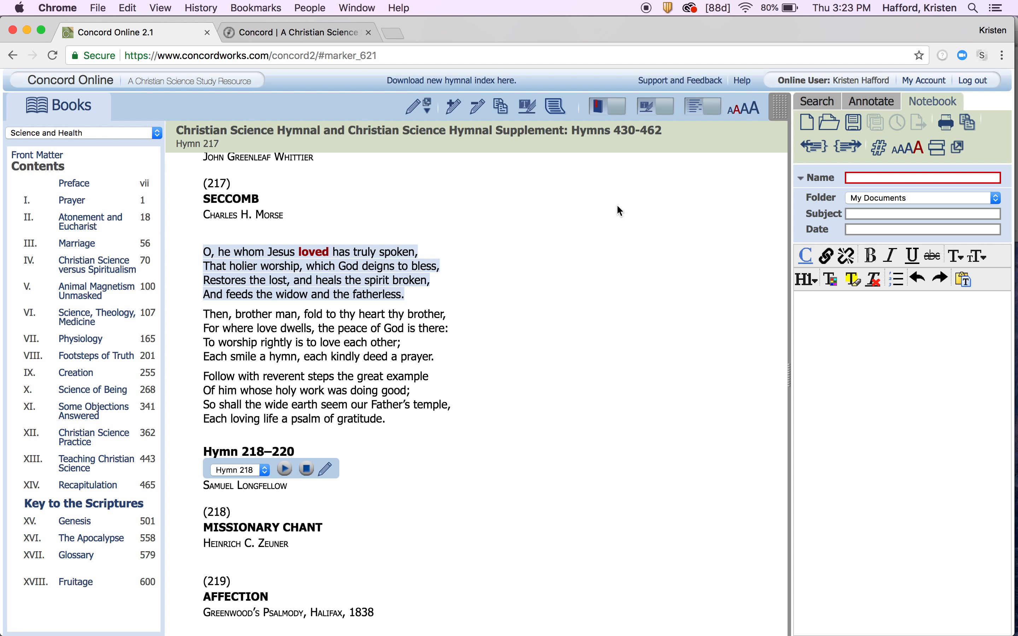
- Open the saved notebook document "God is love" from My Documents
click(836, 130)
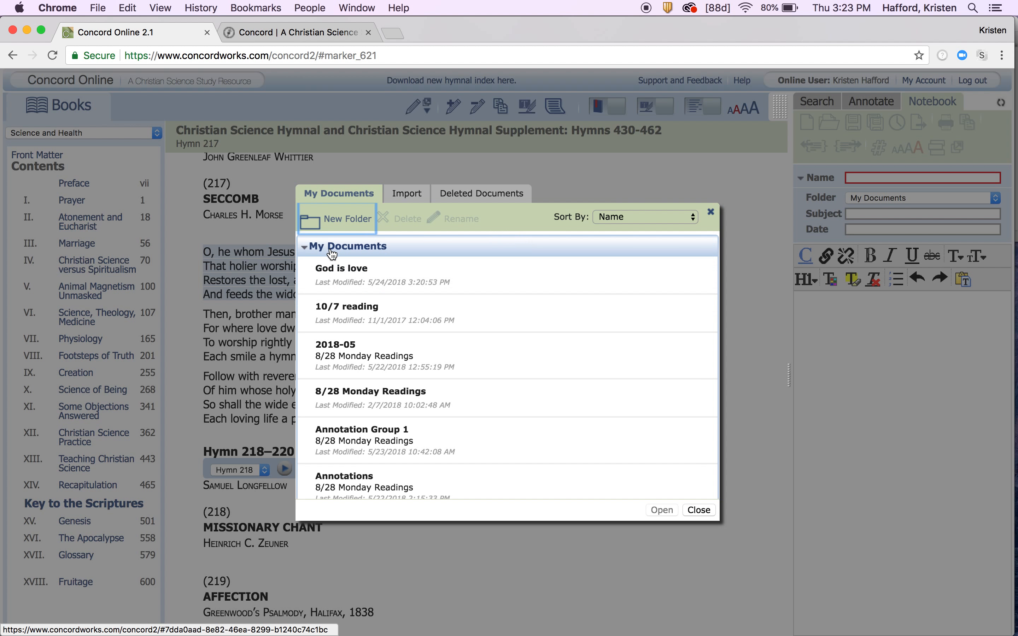
click(356, 278)
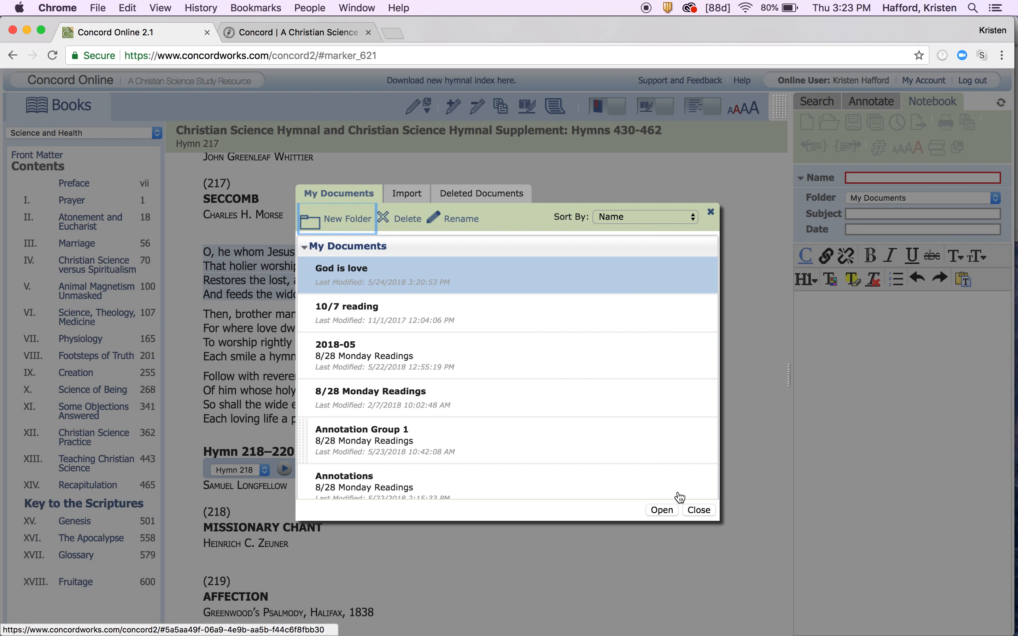
click(662, 510)
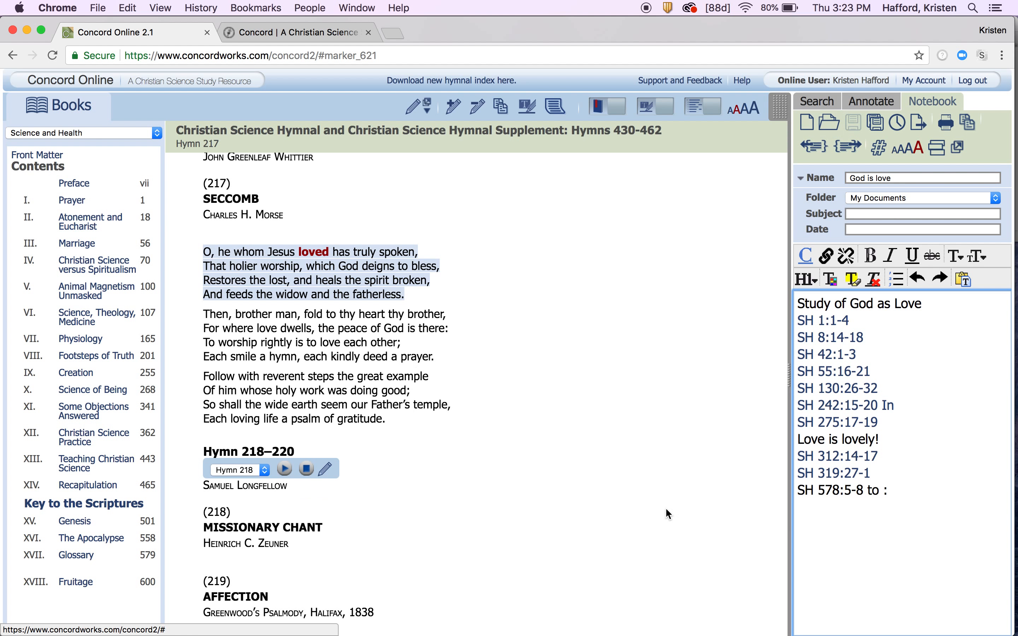
- Copy the notebook's entire text, from "Study of God as Love" through the SH 578:5-8 line
click(925, 499)
drag(859, 444, 796, 297)
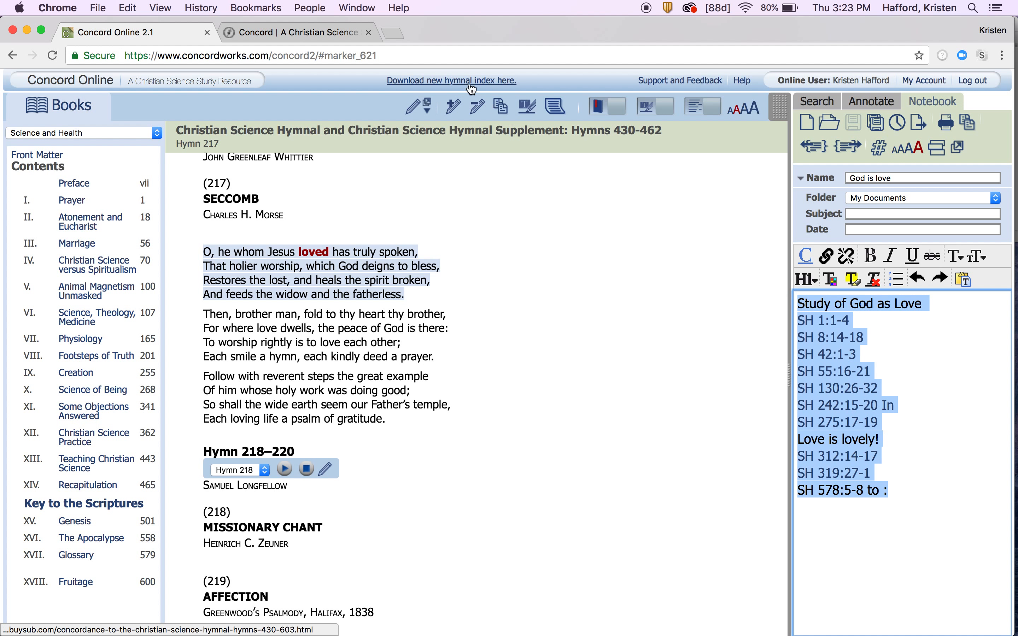
click(131, 12)
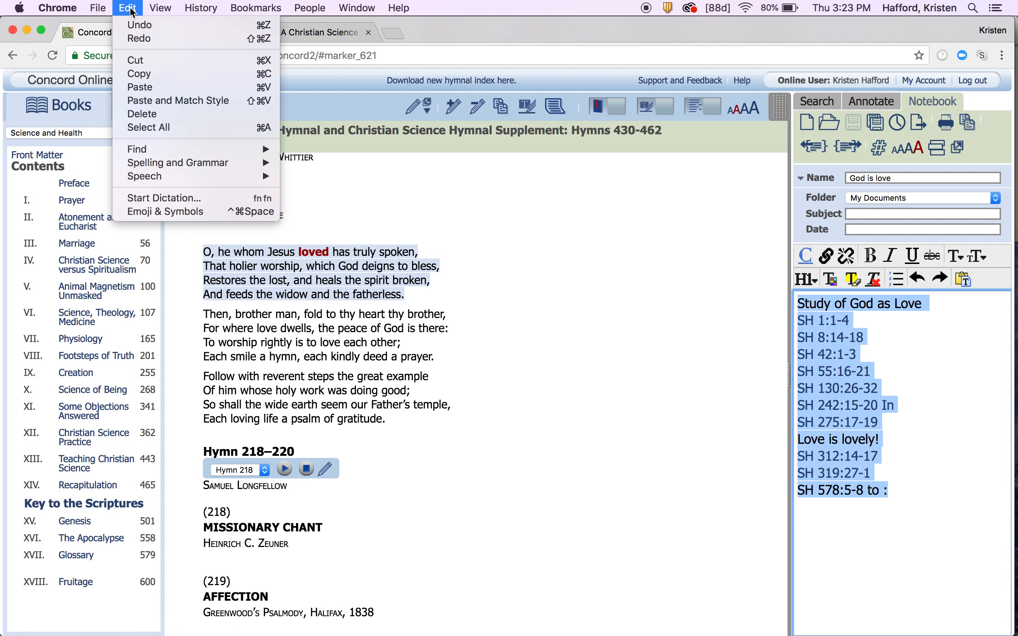
click(145, 75)
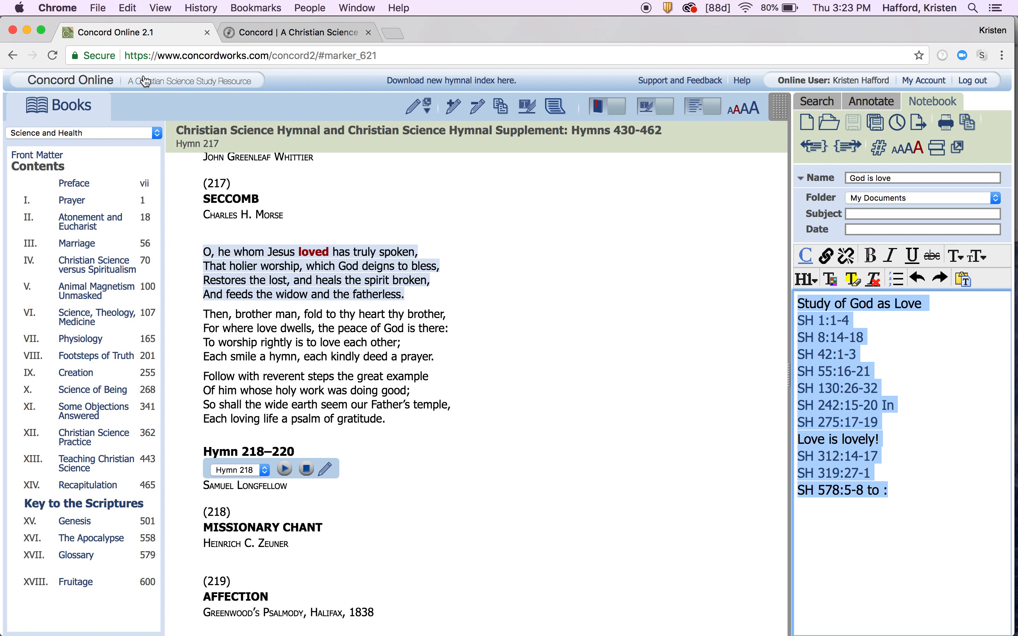
- Switch to the newer Concord site, create a list named "God is love" with no label, and save it
click(297, 35)
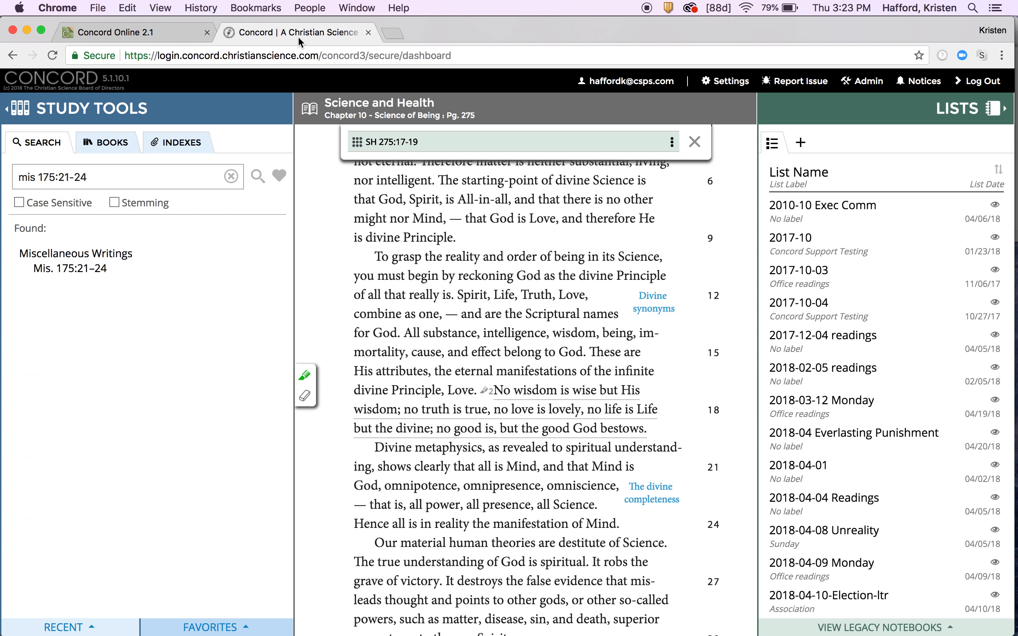
click(802, 147)
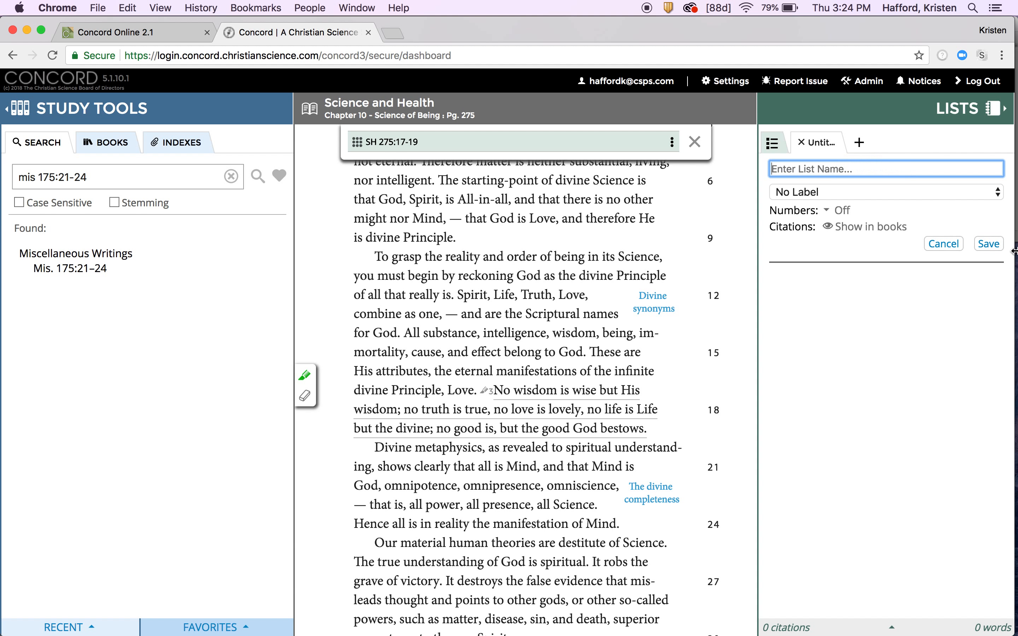
text(God i s love)
click(171, 36)
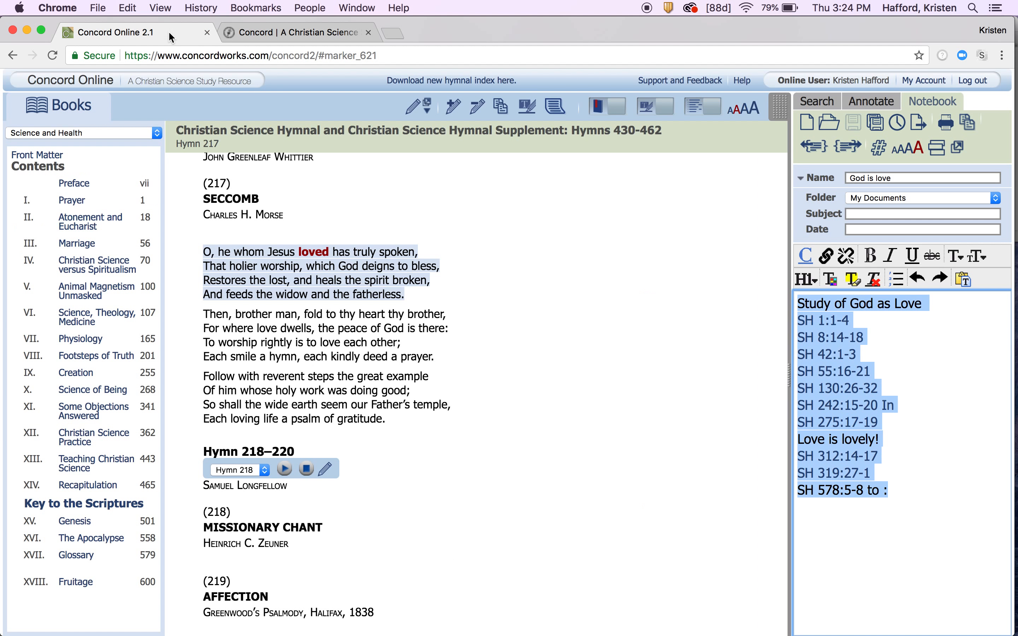
click(298, 31)
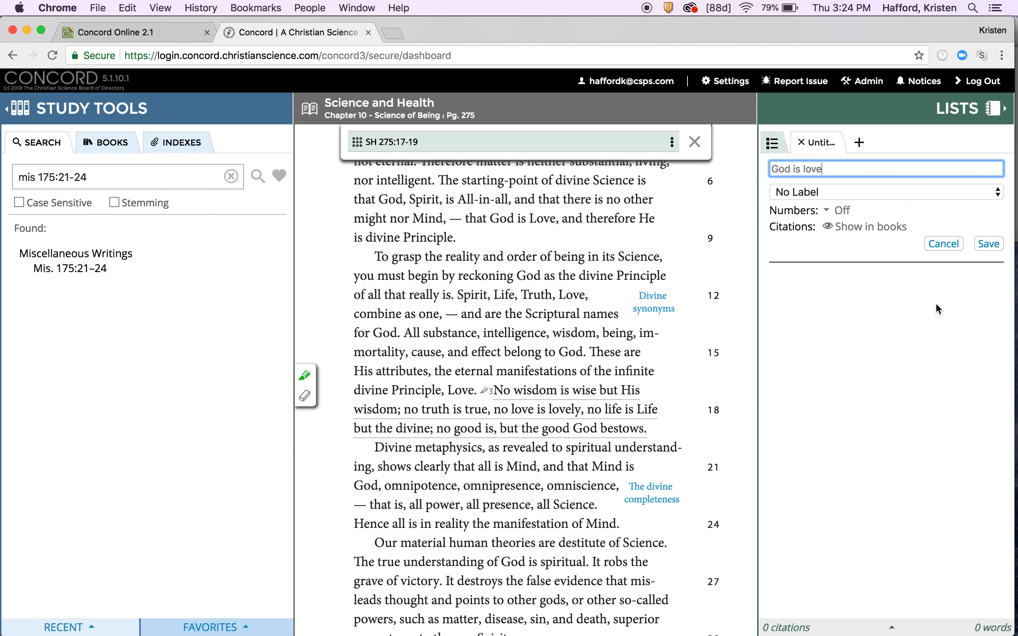
click(990, 248)
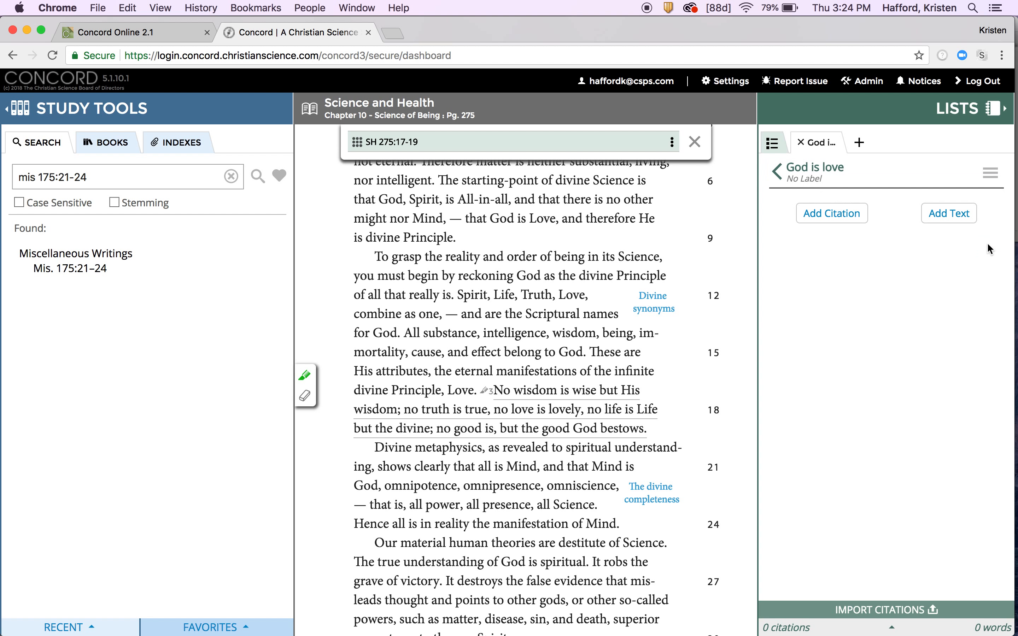
- Paste the copied notebook citations into the new list's citation import and validate them
click(890, 616)
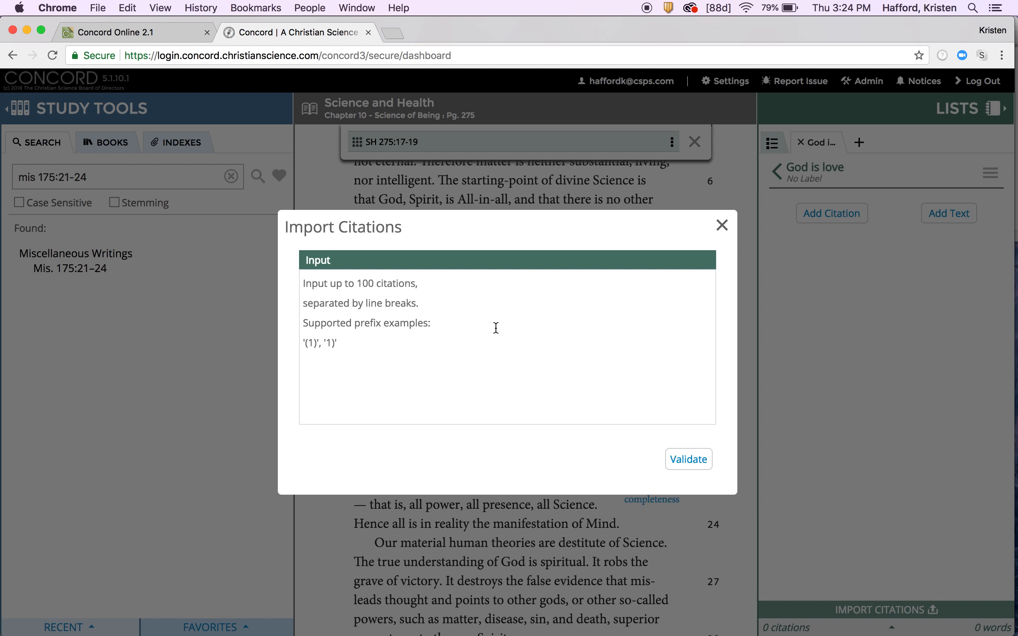
click(427, 293)
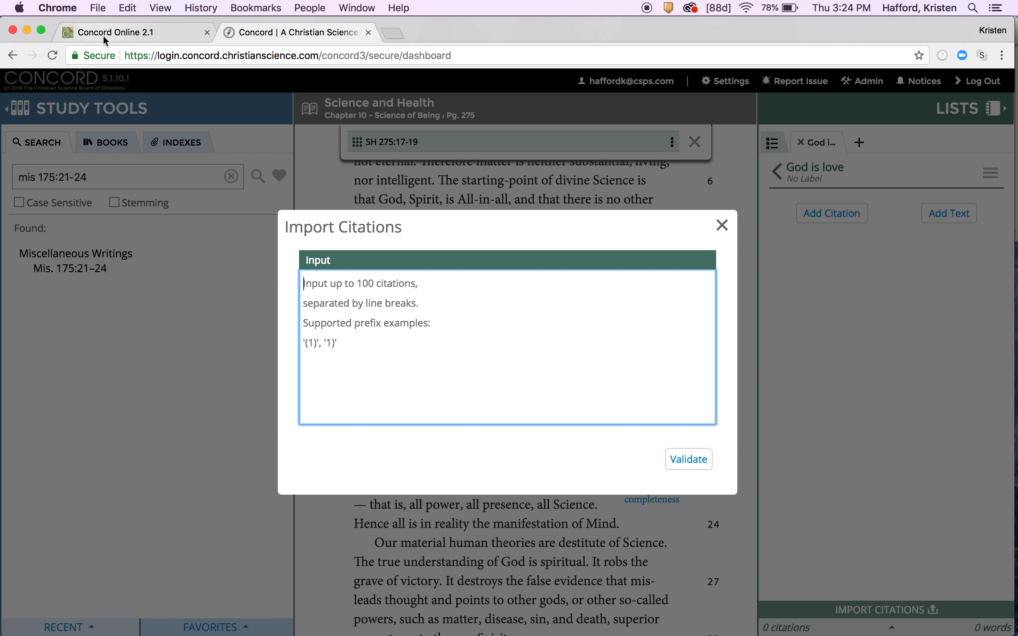
click(128, 9)
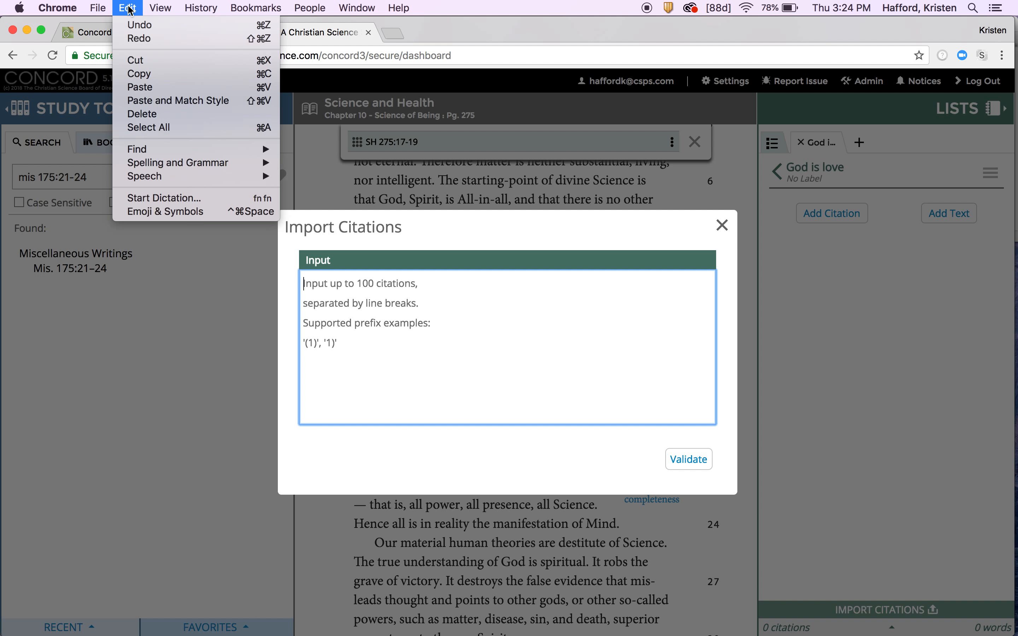
click(141, 87)
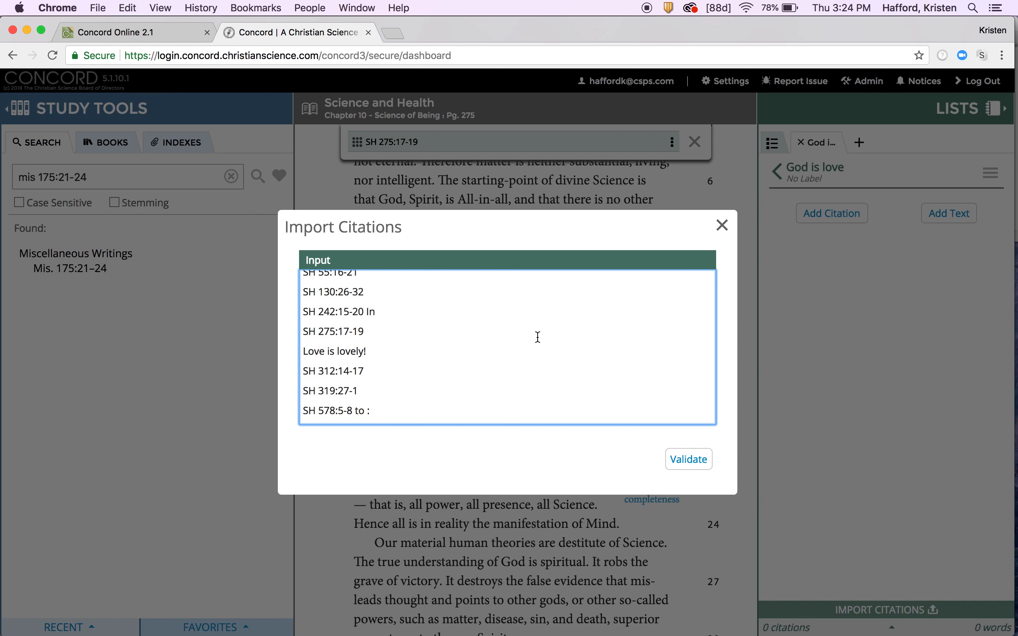
click(679, 462)
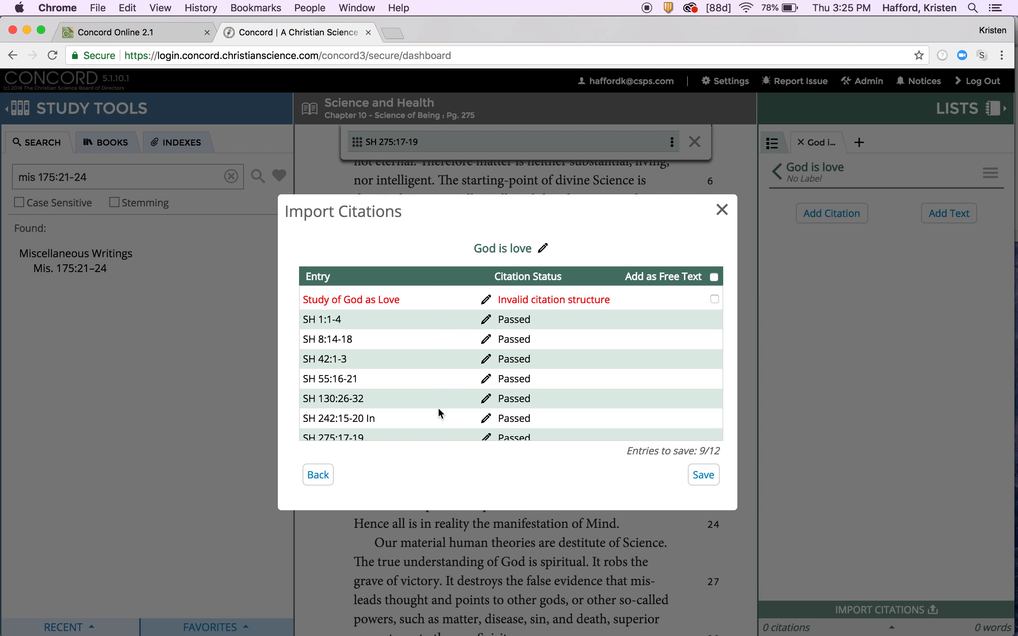
- Add the "Study of God as Love" entry as free text and link "Love is lovely!" to the SH 275:17-19 citation
scroll(438, 407, down, 5)
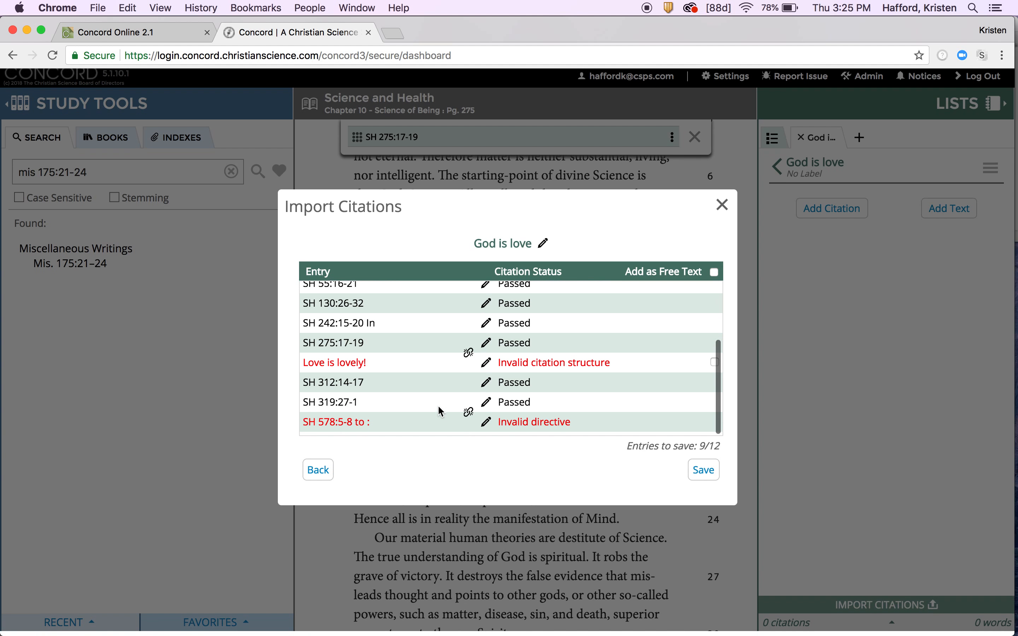
scroll(437, 405, up, 5)
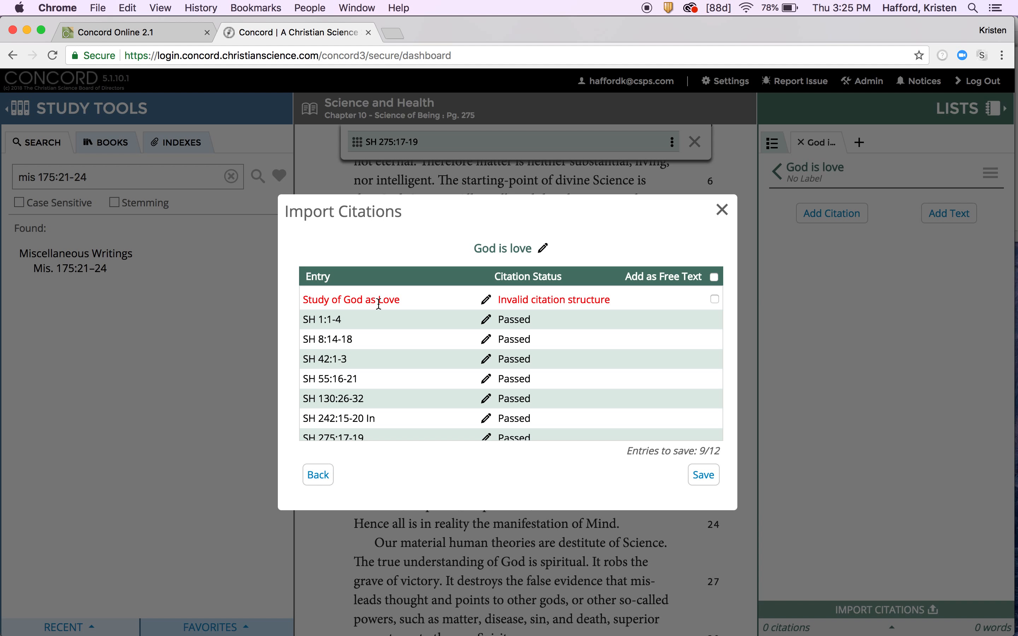
click(716, 301)
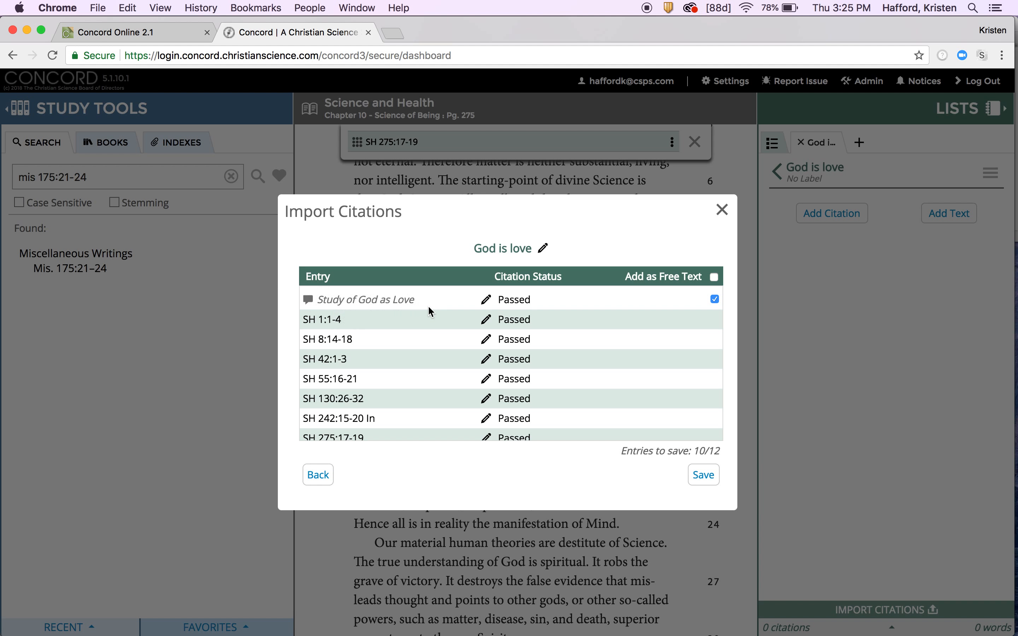
scroll(428, 311, down, 5)
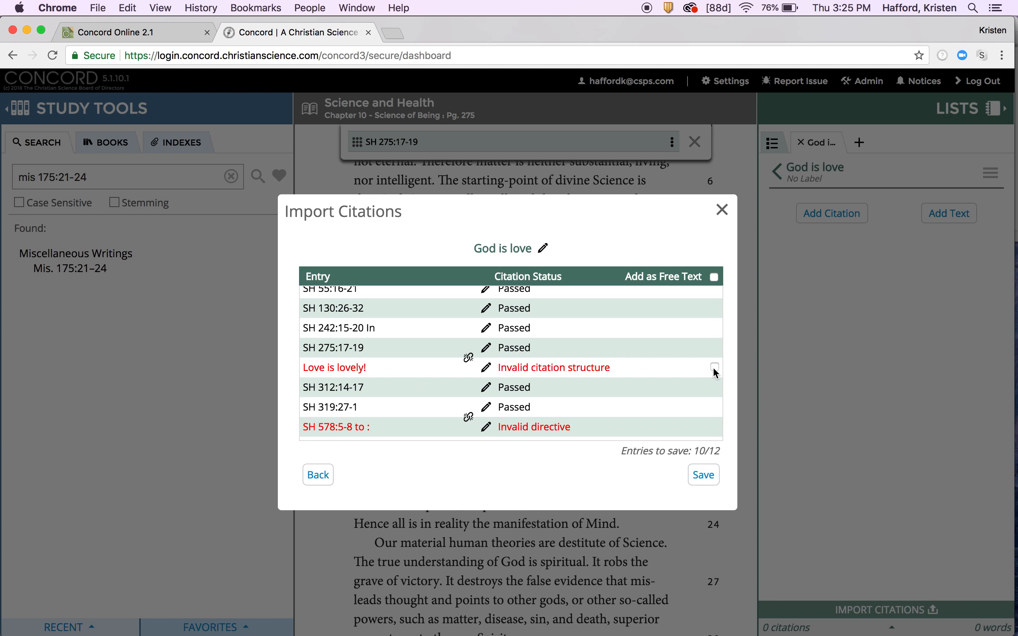
click(467, 363)
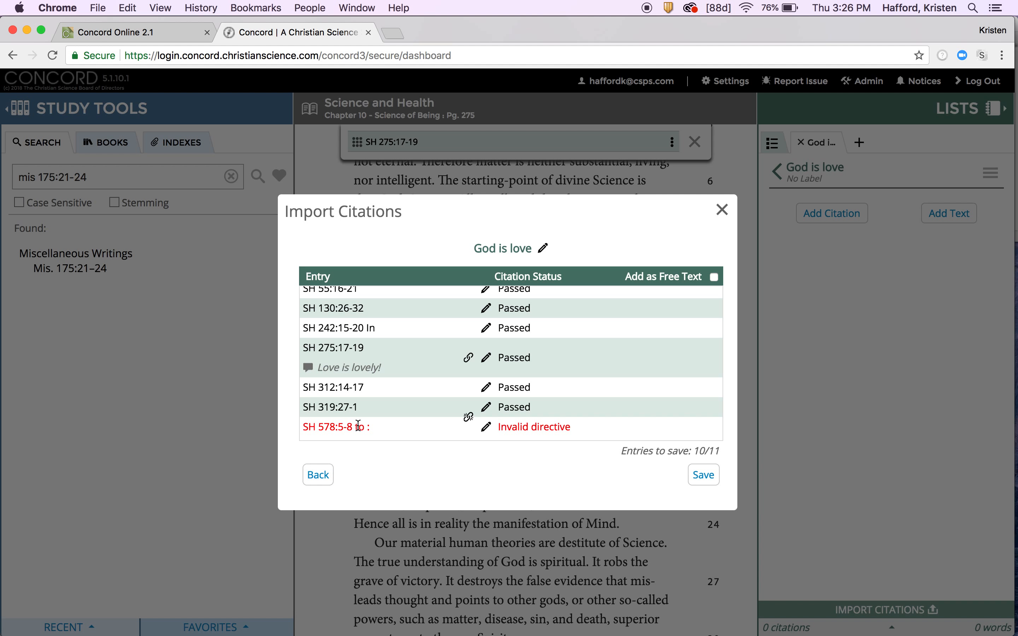
- Correct the last import entry to "SH 578:5-8 (to :)" and save the entry
click(486, 426)
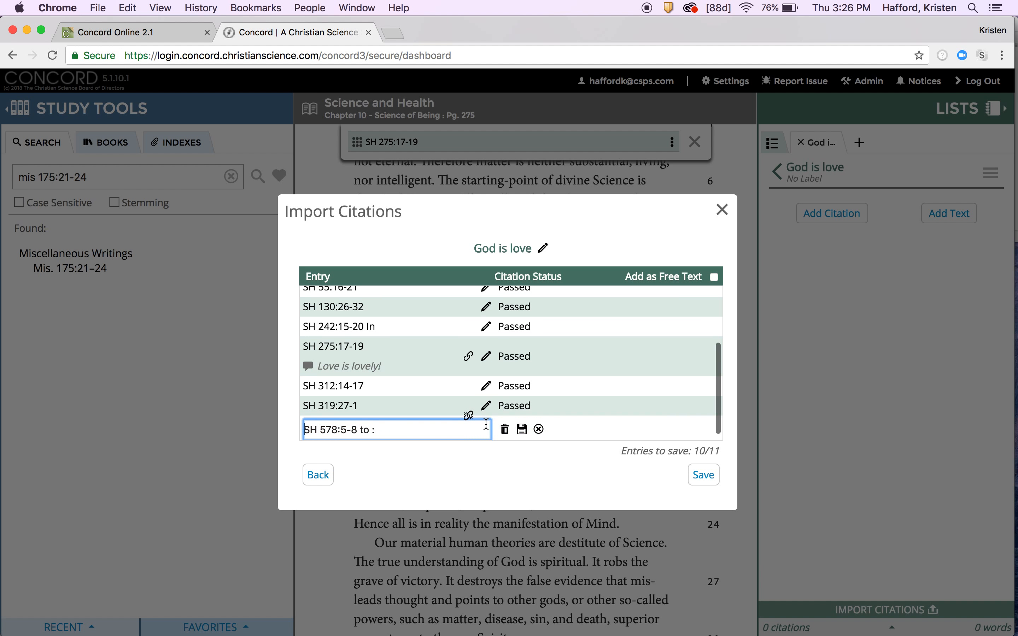
click(360, 431)
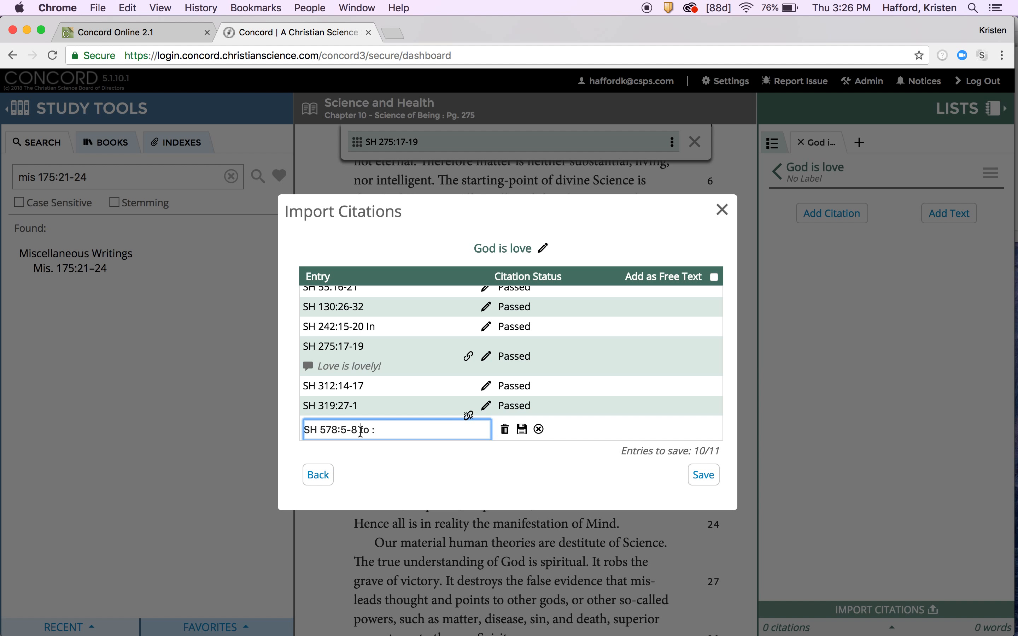
text(()
key(Right)
key(Right)
key(Right)
key(Right)
text())
click(521, 433)
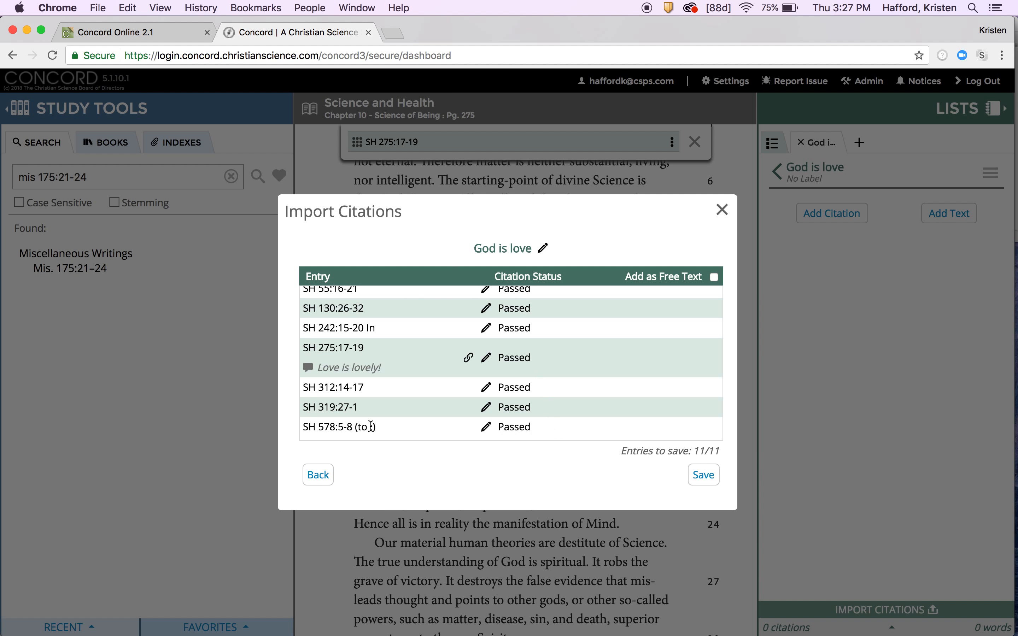
- Review the validated entries and save the import to the "God is love" list
scroll(370, 424, up, 5)
scroll(372, 424, down, 5)
click(710, 478)
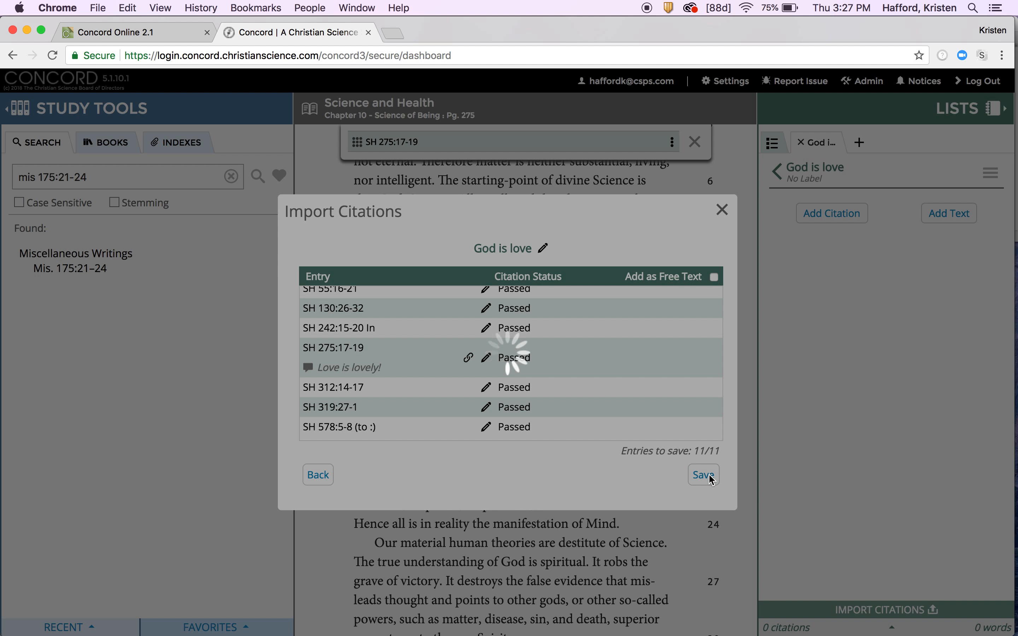